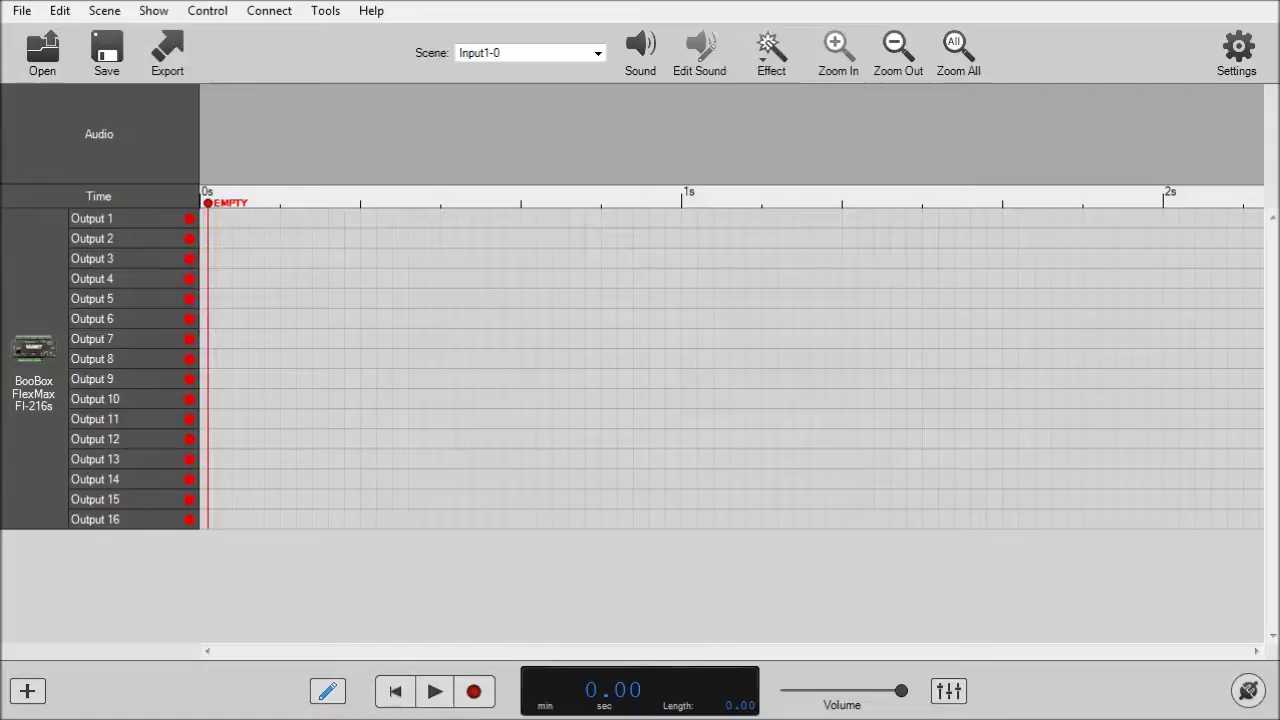
Step: Load zombie script_slowed2.mp3 as scene audio, fit the scene length to its 58.46 s, and zoom to show it all
click(640, 48)
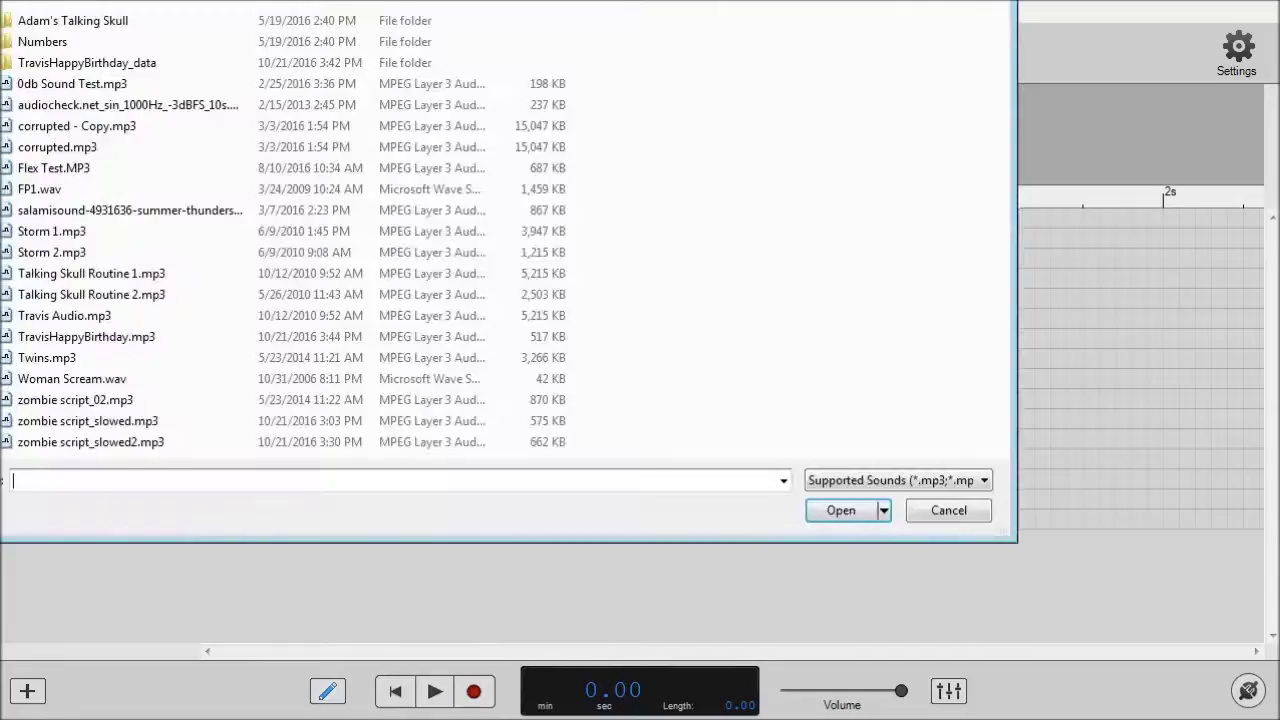
click(90, 441)
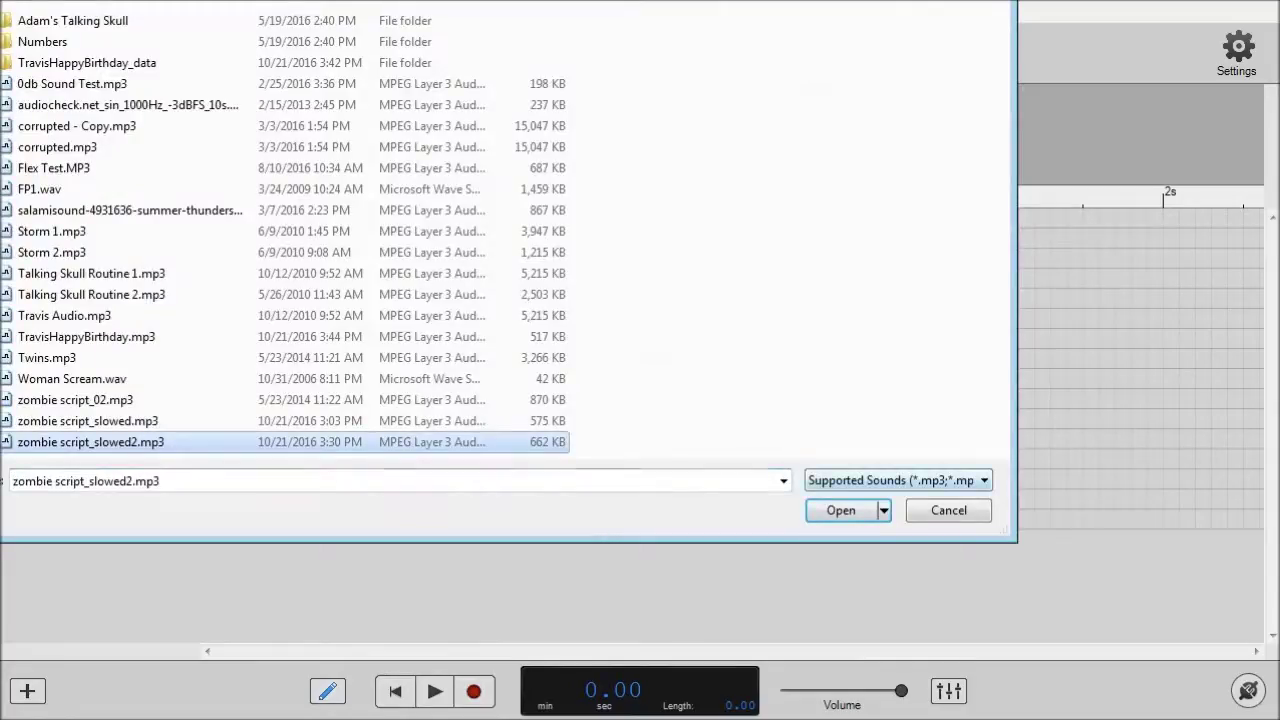
key(Return)
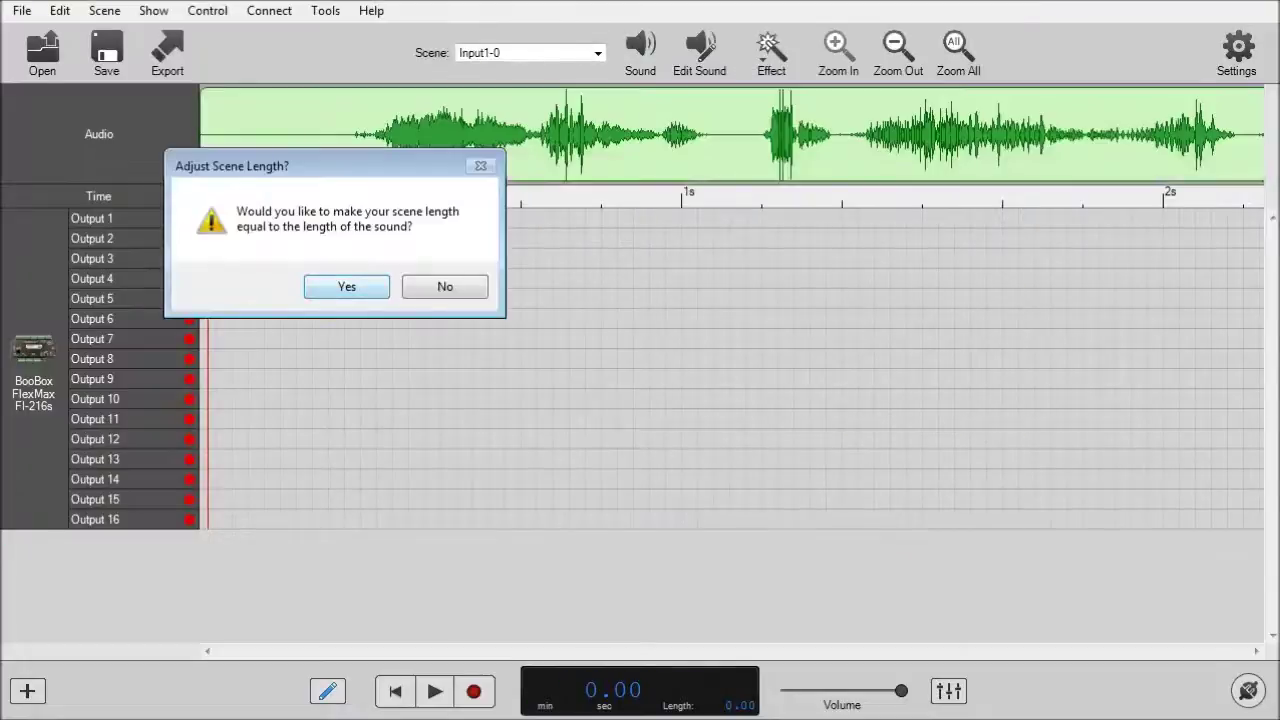
click(355, 291)
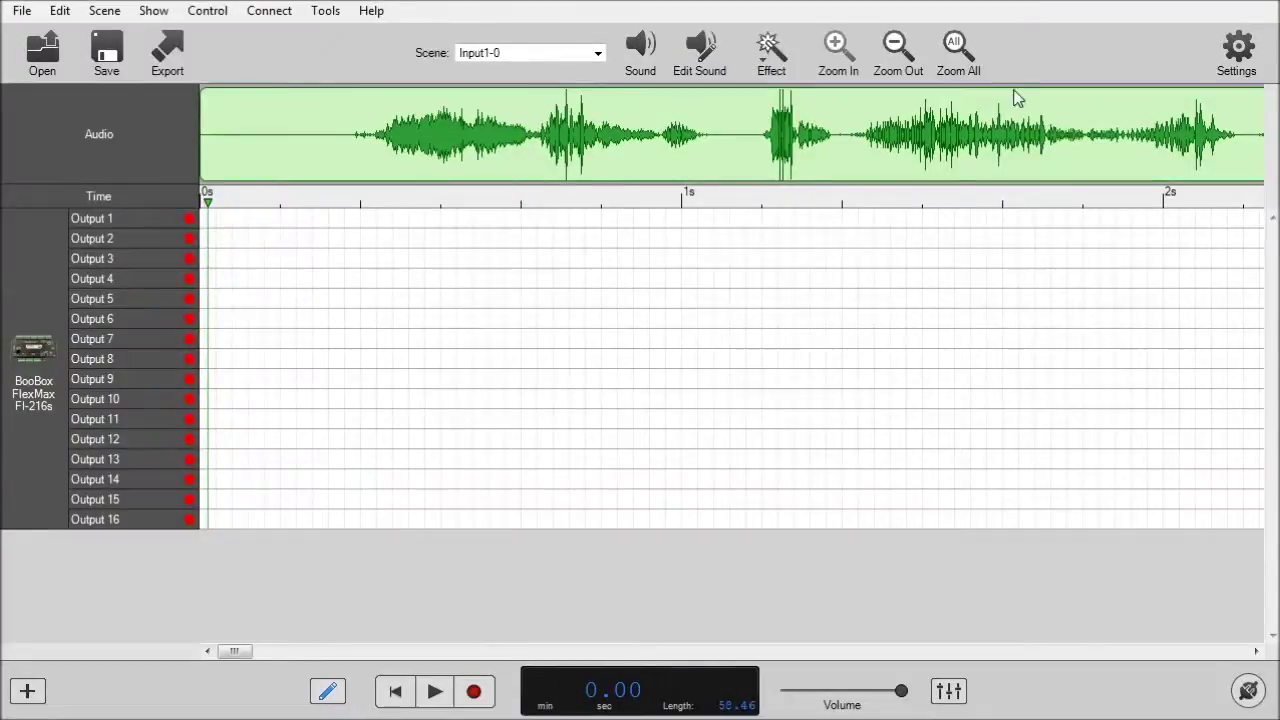
click(962, 62)
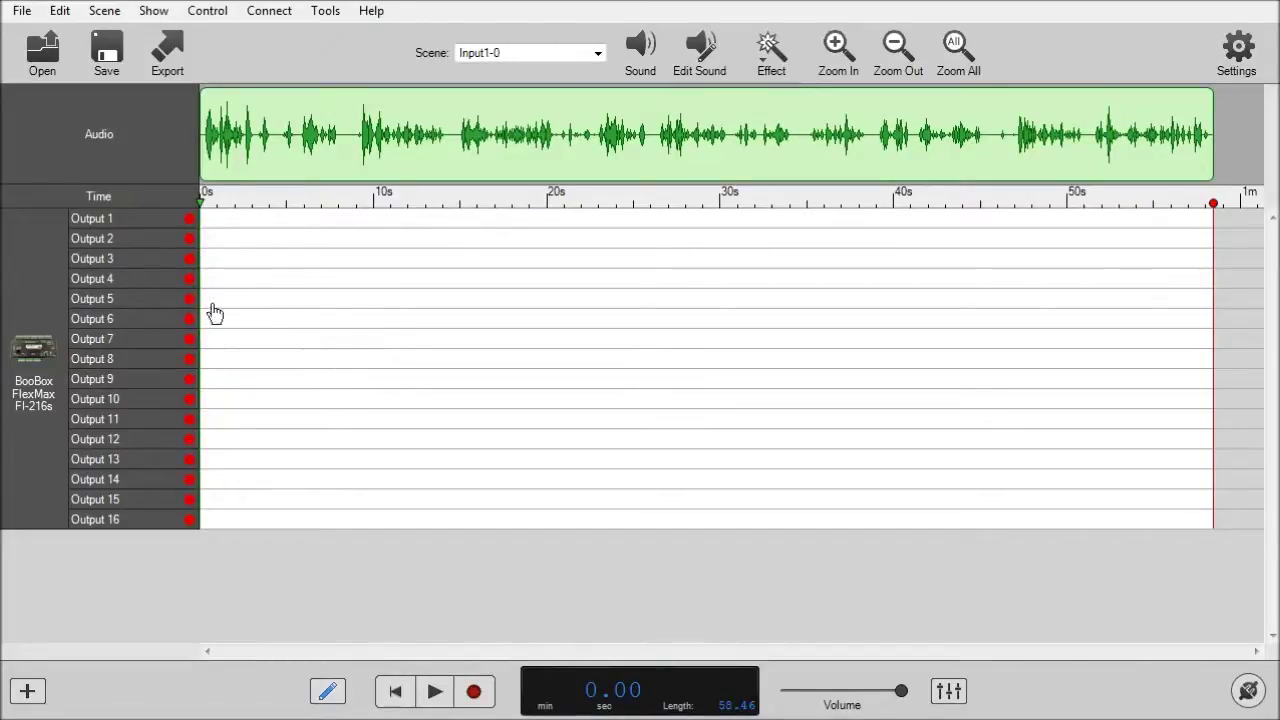
Step: Apply Speech Sync (Digital) to all of Output 1, keeping the Default preset
click(135, 221)
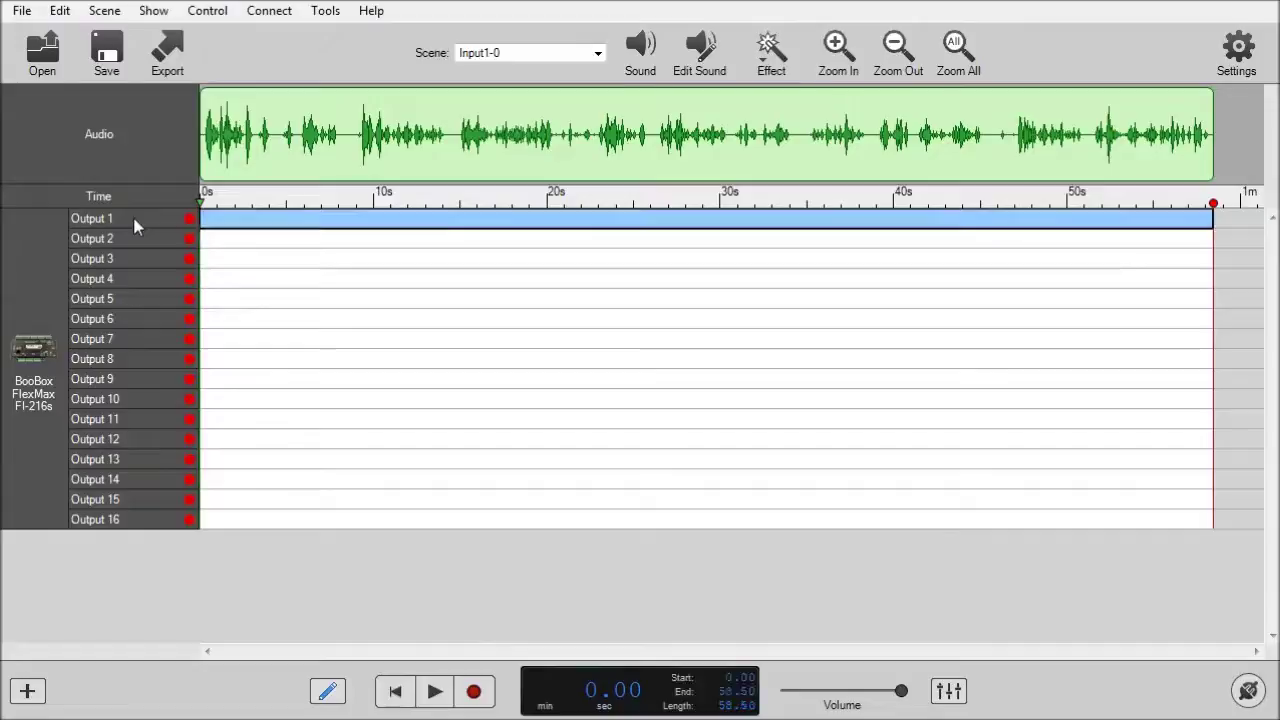
click(776, 62)
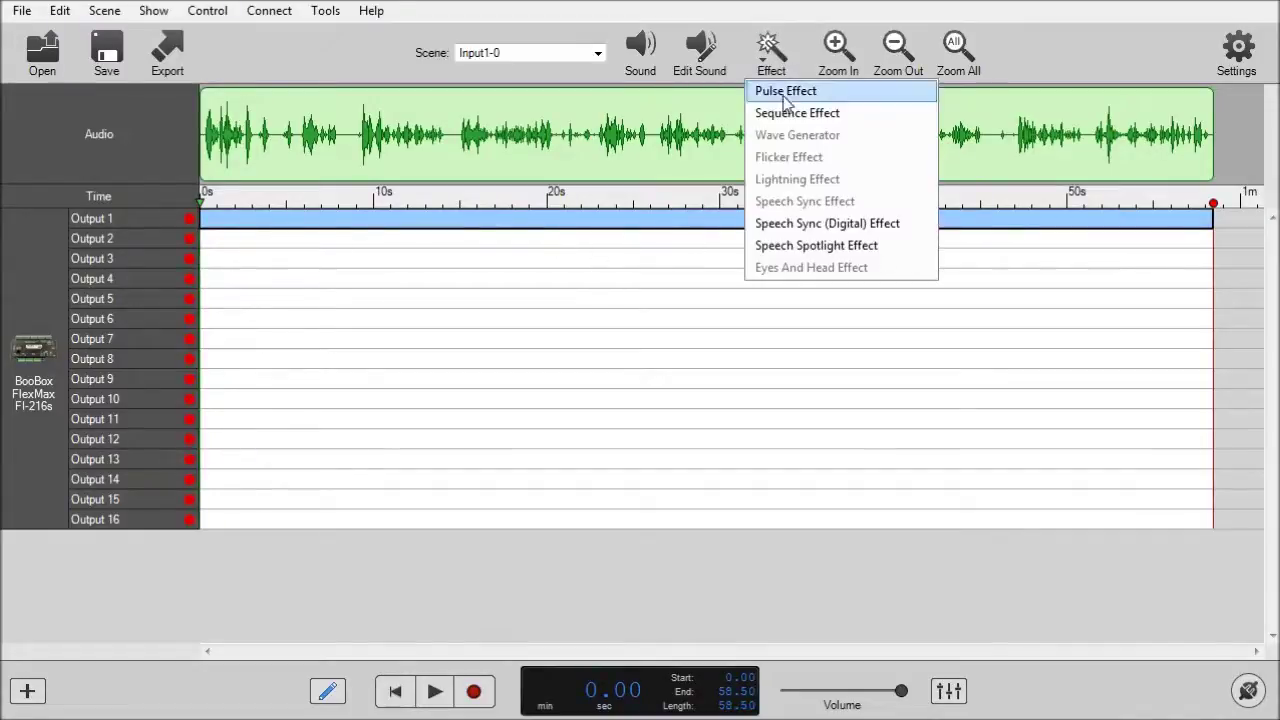
click(800, 232)
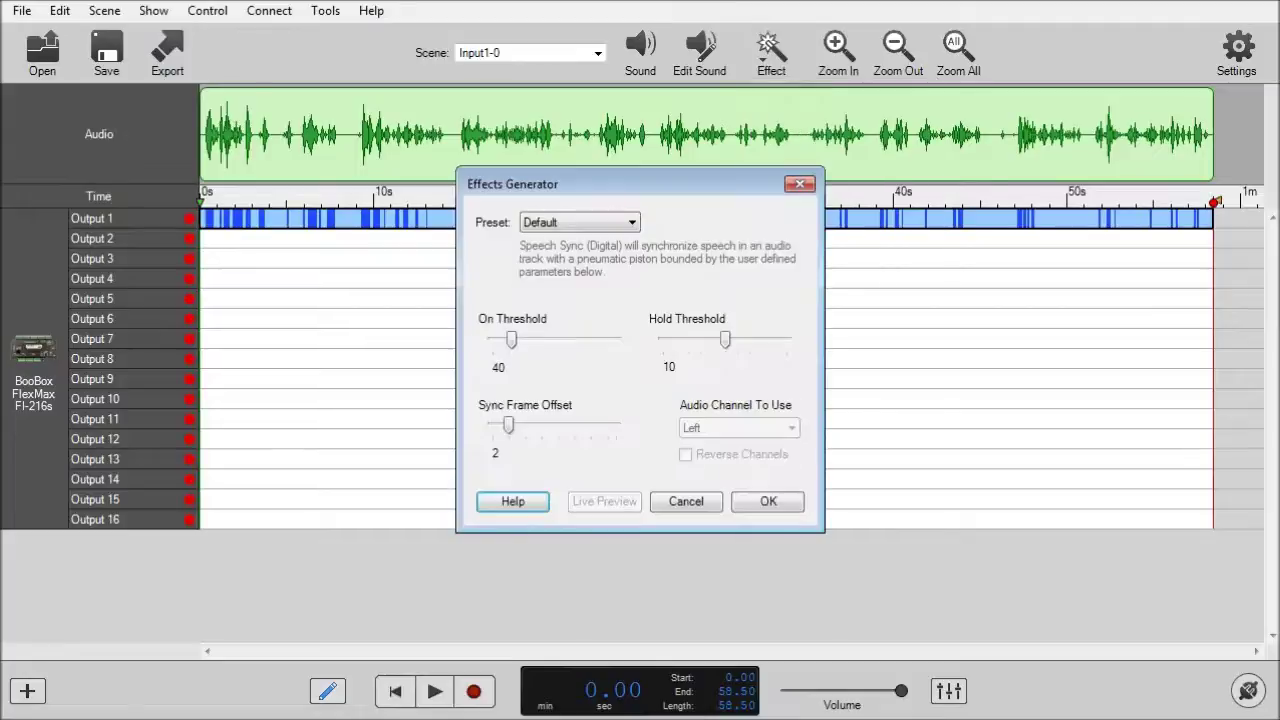
drag(620, 184, 384, 258)
click(342, 296)
click(320, 313)
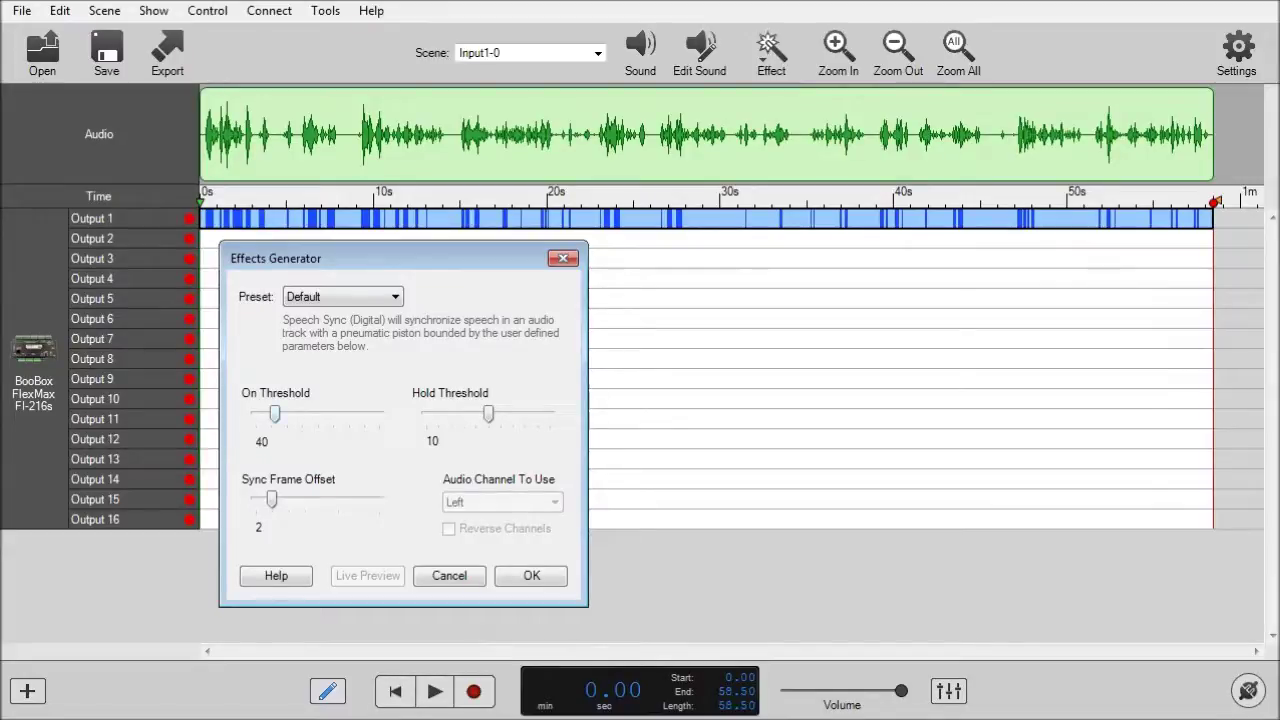
Step: Set the Speech Sync On Threshold to 23 and Sync Frame Offset to 4
key(Left)
key(Left)
key(Left)
key(Left)
key(Left)
key(Left)
key(Left)
key(Left)
key(Left)
key(Left)
key(Left)
key(Left)
key(Left)
key(Left)
key(Left)
key(Left)
key(Left)
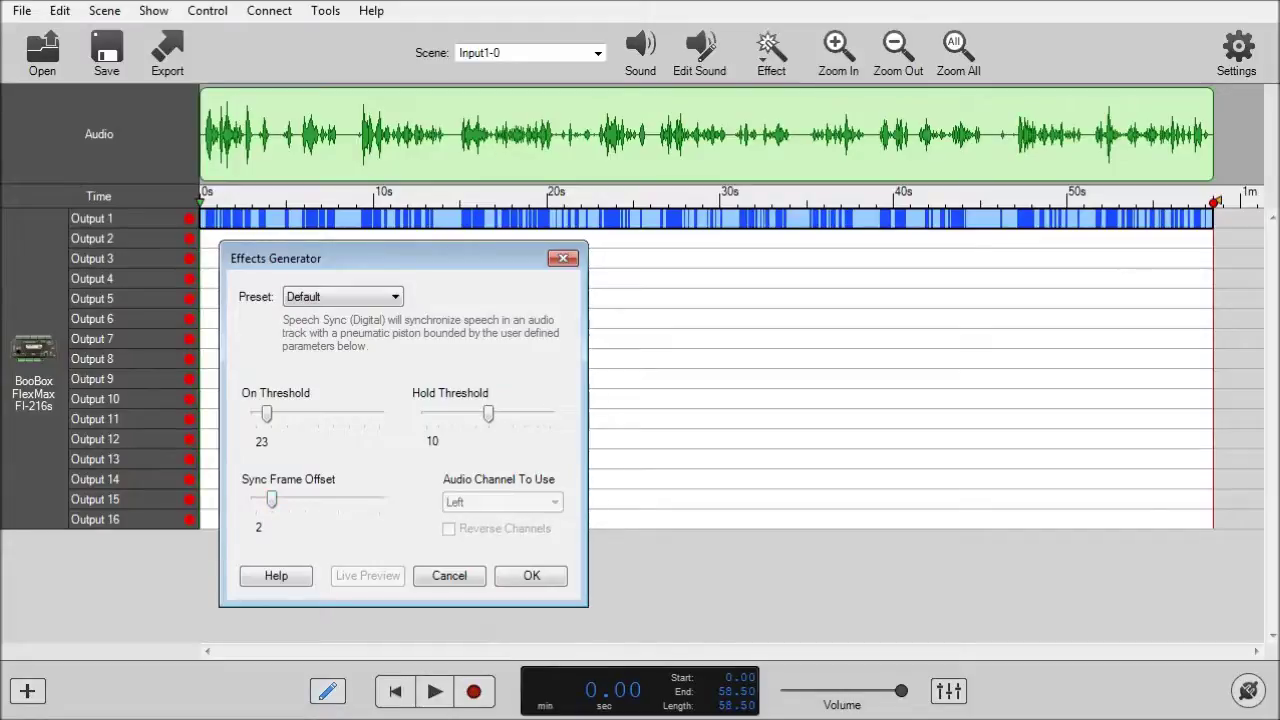
key(Right)
key(Right)
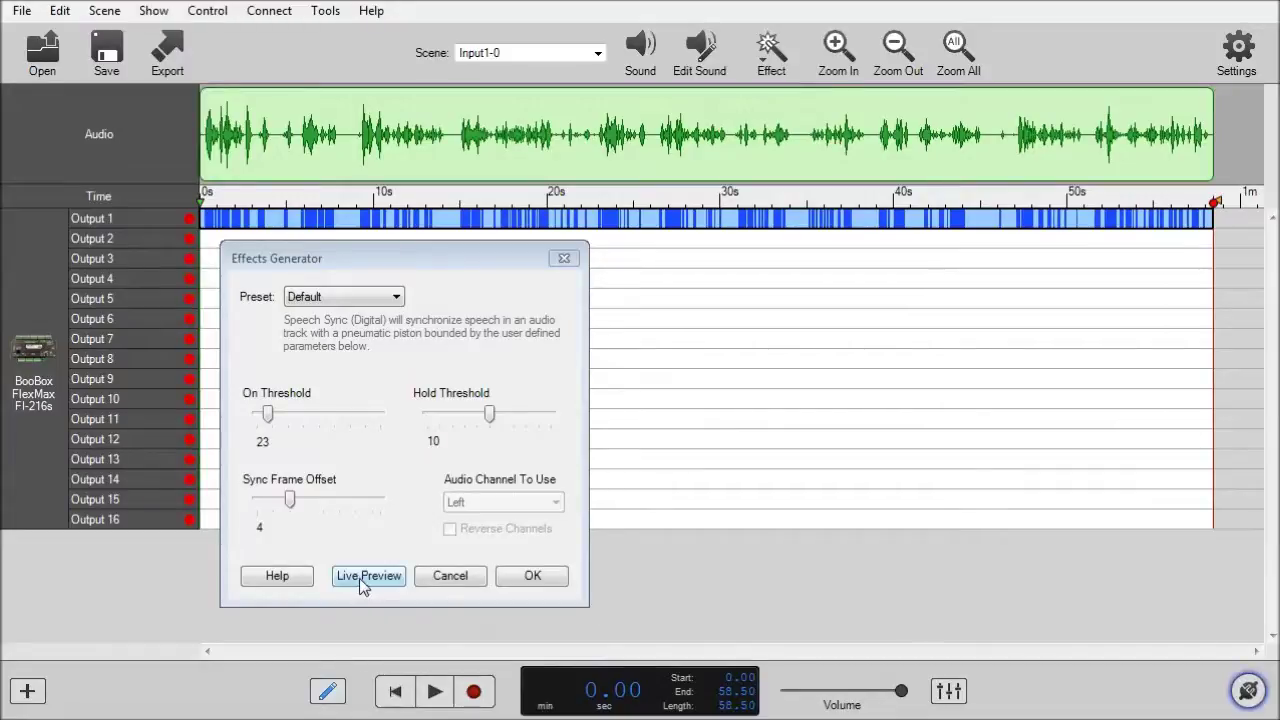
Step: Live-preview the Output 1 pulses with the audio and stop playback at 15.10 seconds
click(359, 578)
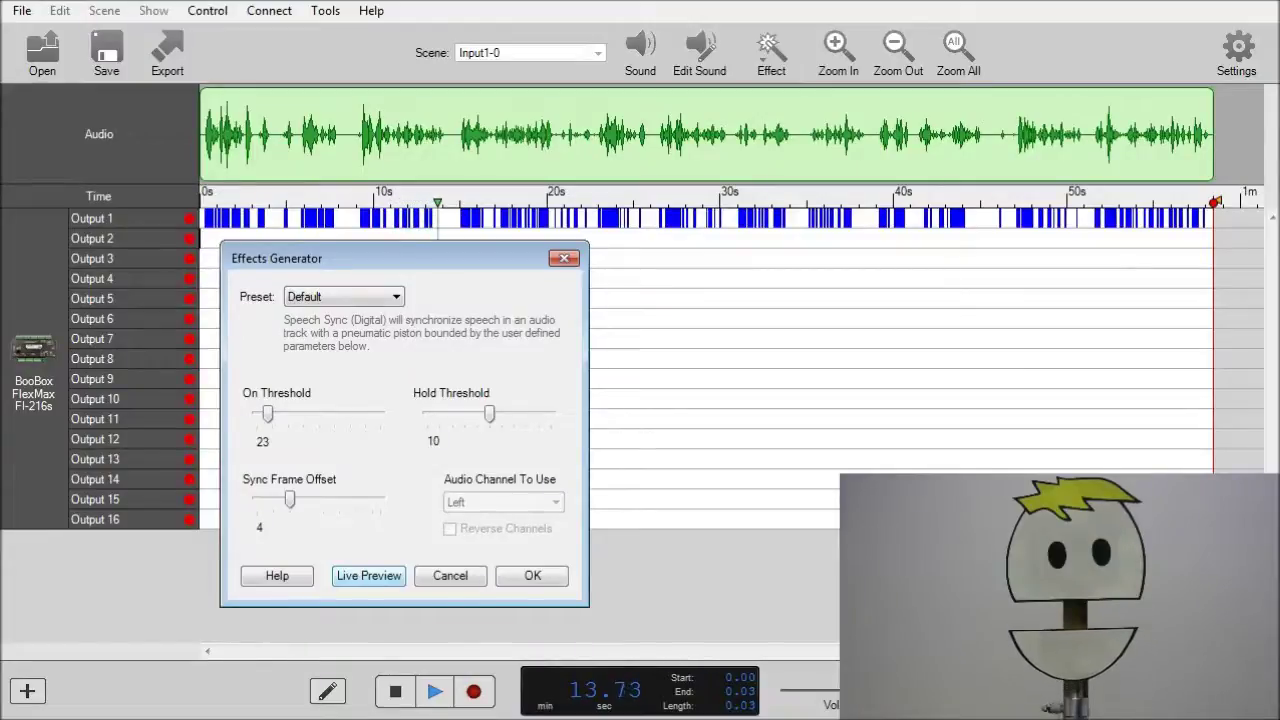
key(space)
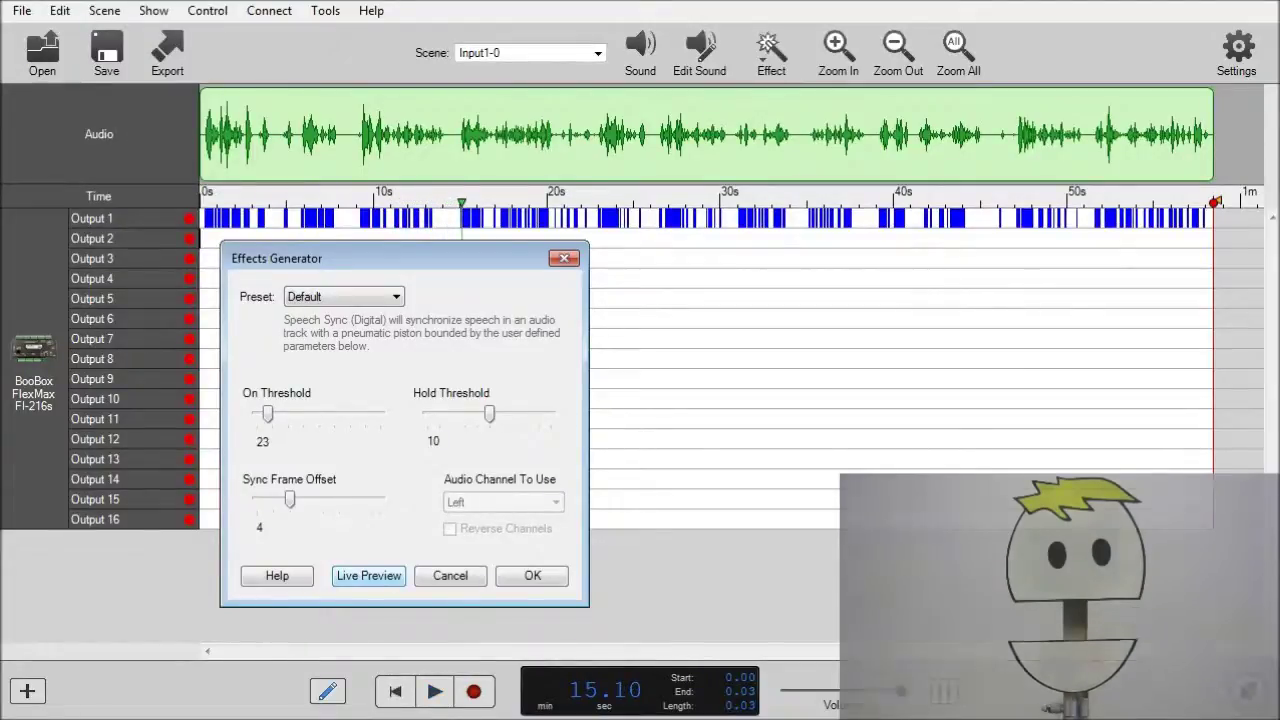
click(1070, 520)
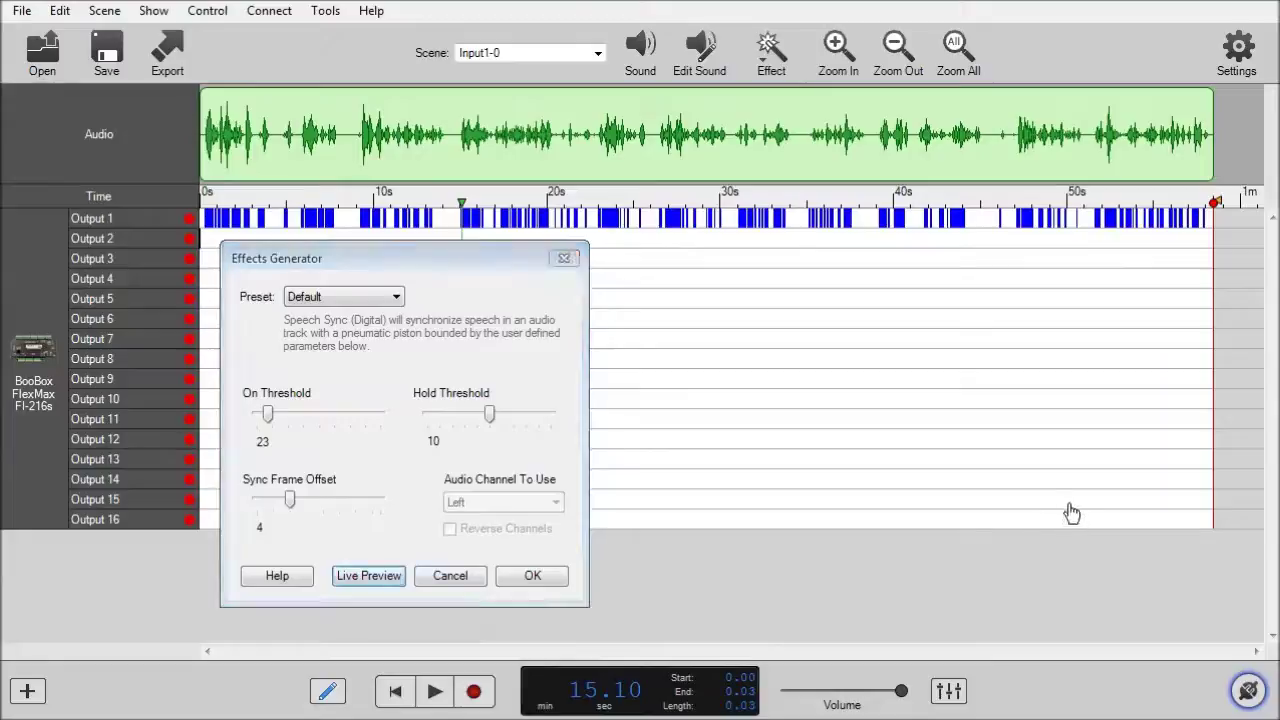